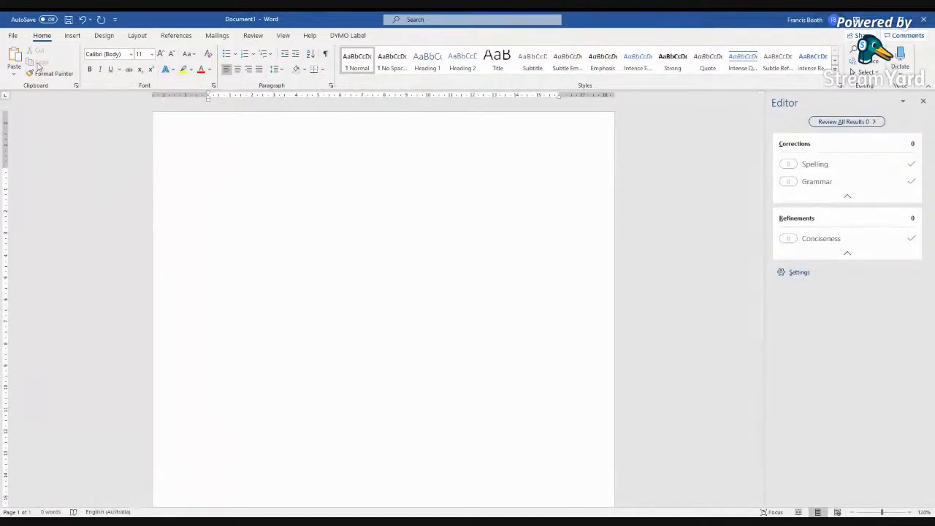
Search the available commands for "spe" and run the Spelling and Grammar check on the blank document.
click(16, 36)
click(22, 40)
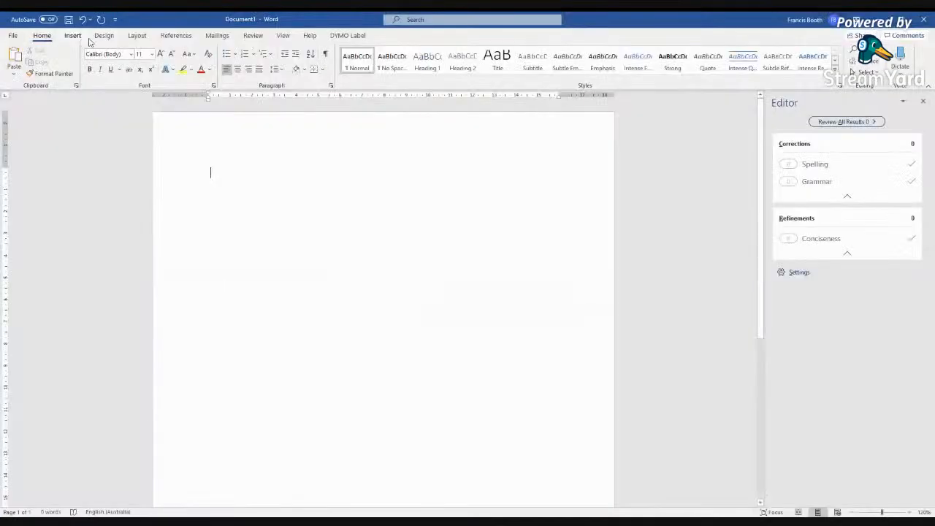
click(108, 38)
click(420, 19)
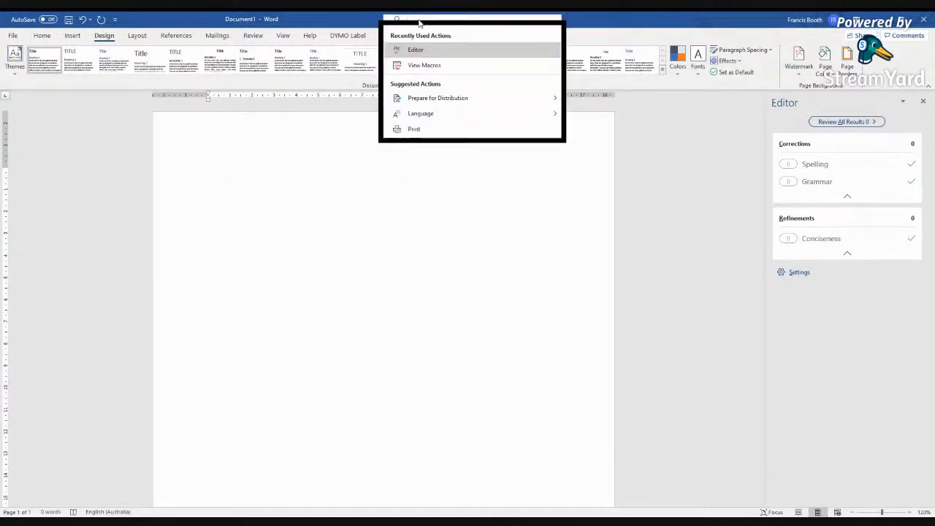
text(spe)
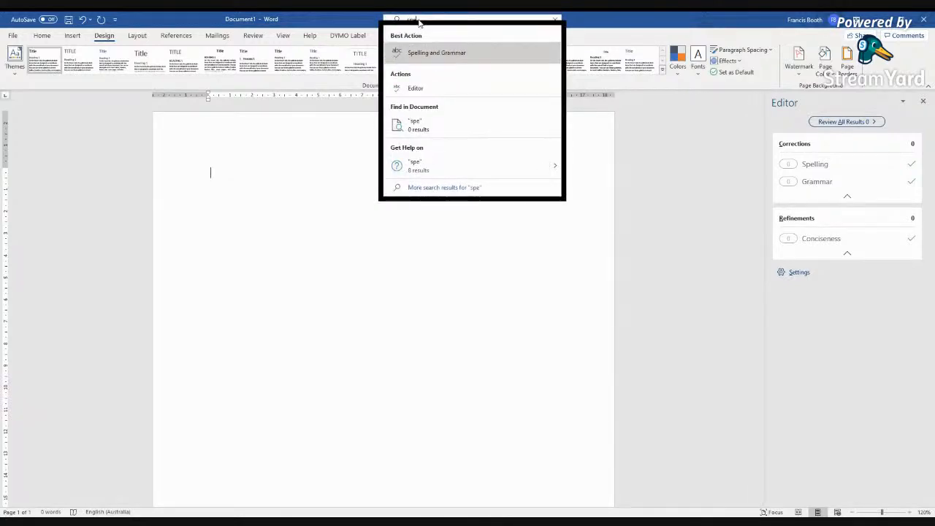
click(439, 61)
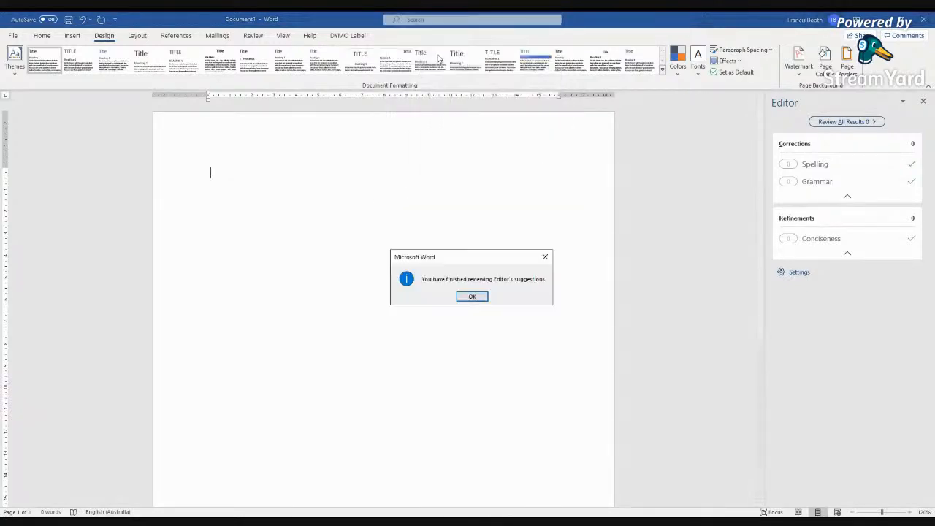
click(472, 295)
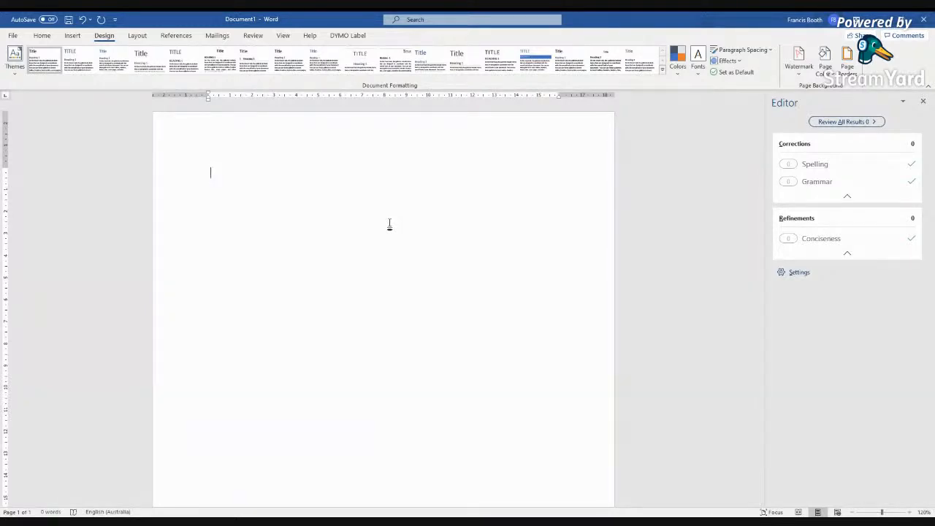
Write a short message with "Good morning", "Please find attached document as requested.", "Regards," and the sender's first name on separate lines.
text(Good morning)
key(Return)
text(Plea)
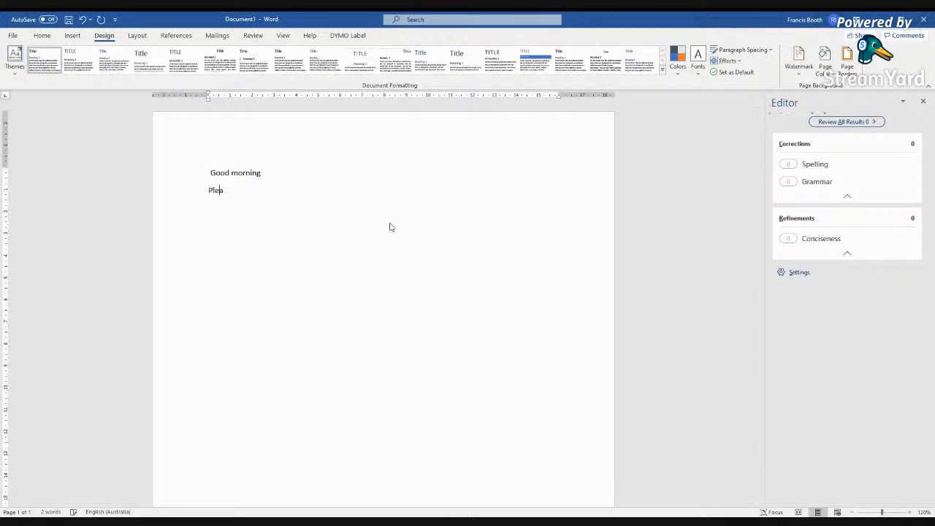
text(se find attached document as m)
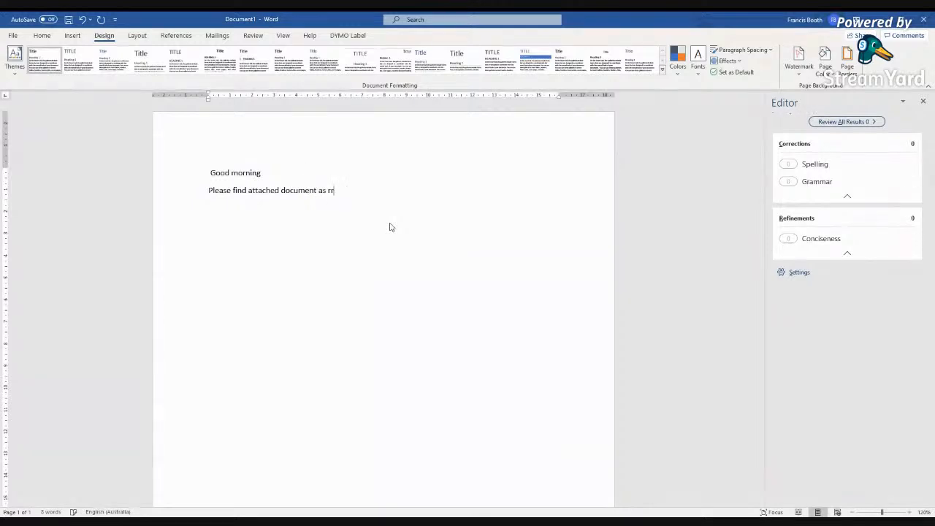
text(equested.)
key(Return)
key(Return)
text(Regards,  )
text(Fra)
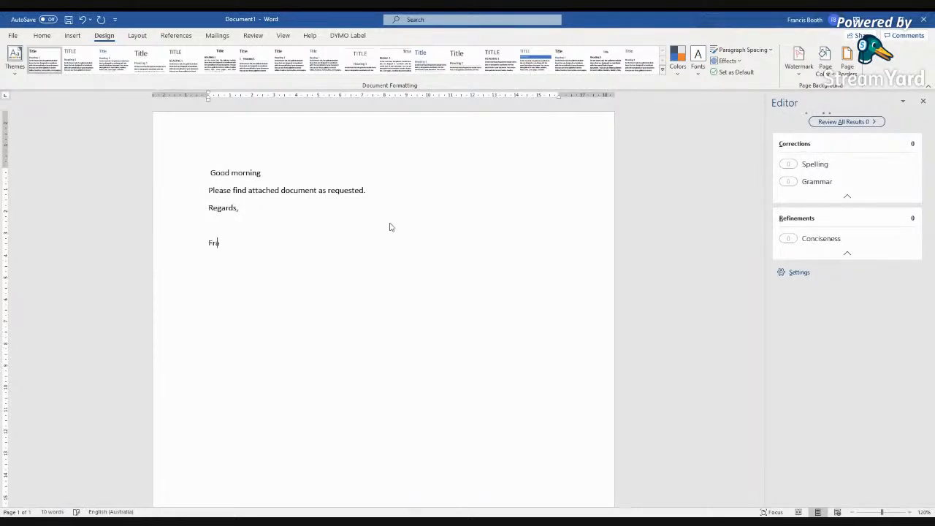
text(nk)
key(Return)
Remove the space in front of "Good morning" and add a comma after the greeting.
key(ctrl+Home)
key(Delete)
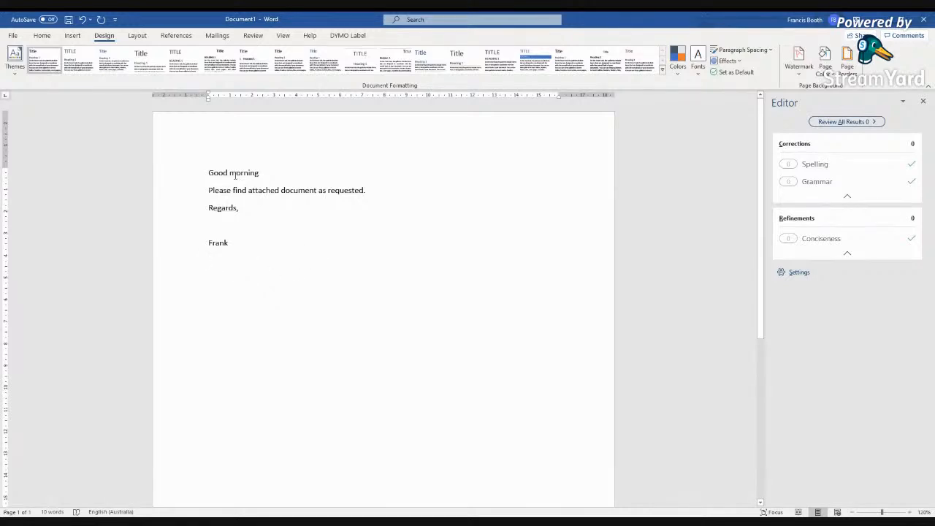
drag(208, 173, 267, 173)
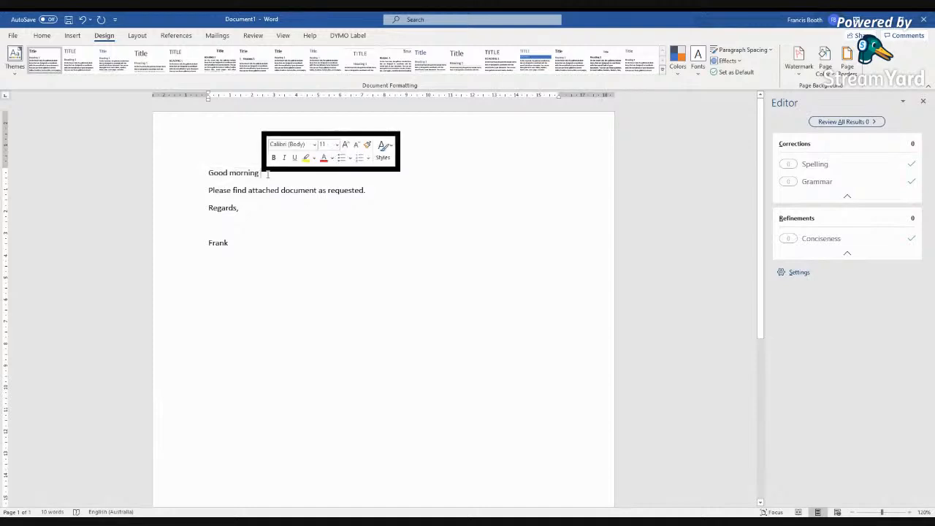
key(Right)
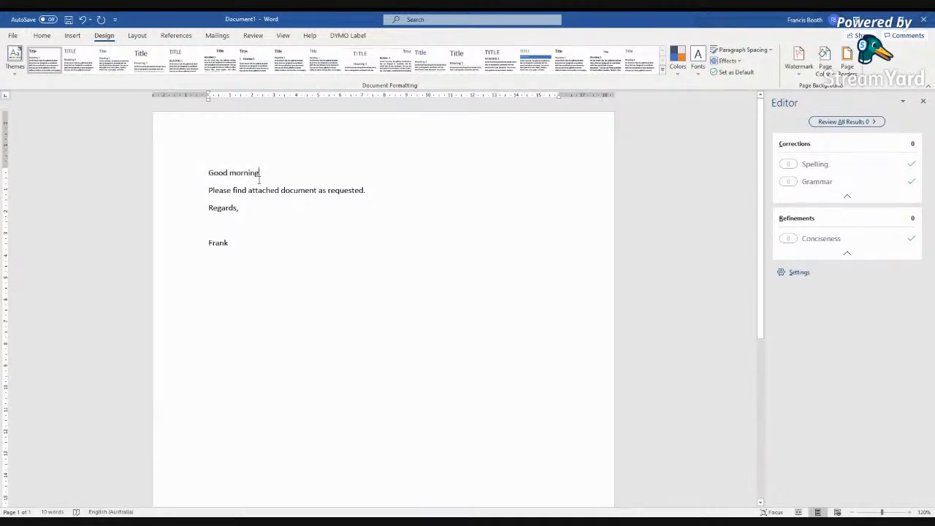
text(,)
Copy the greeting line "Good morning," and deselect it.
drag(212, 176, 269, 172)
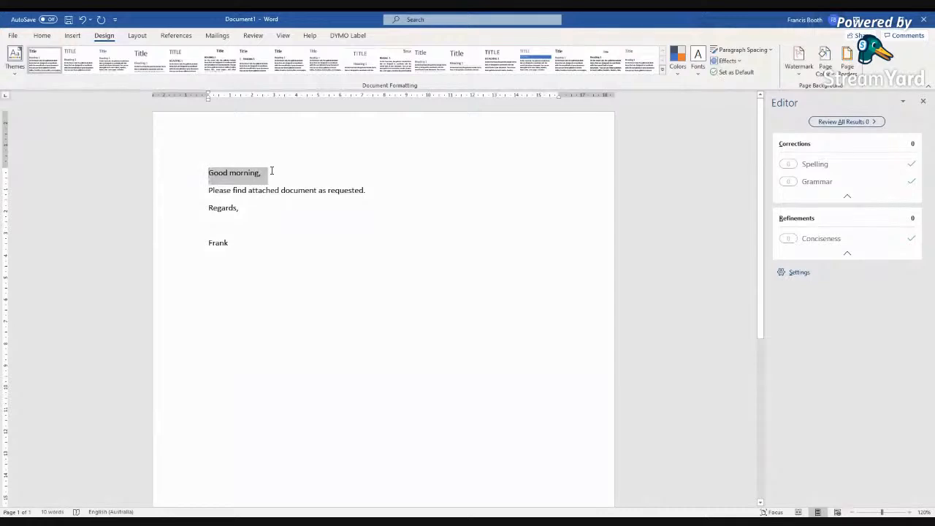
click(262, 173)
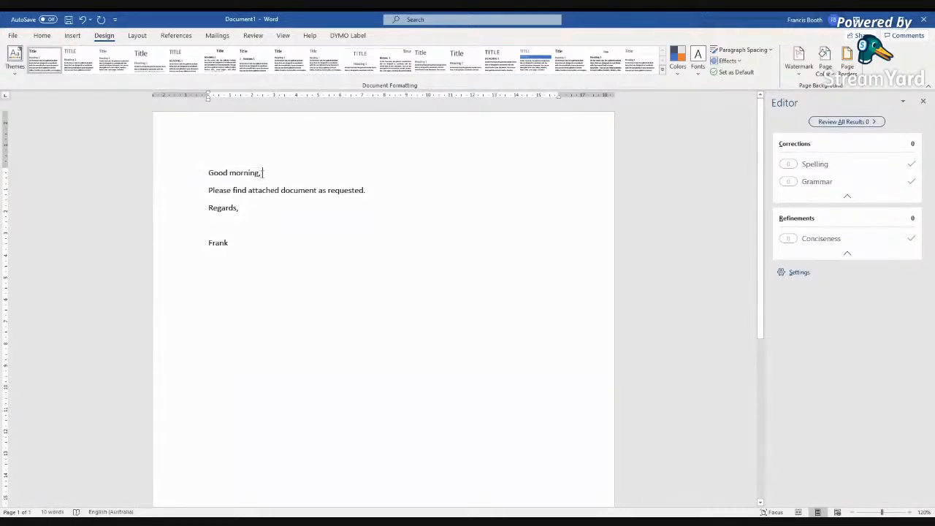
drag(263, 173, 208, 173)
key(ctrl+c)
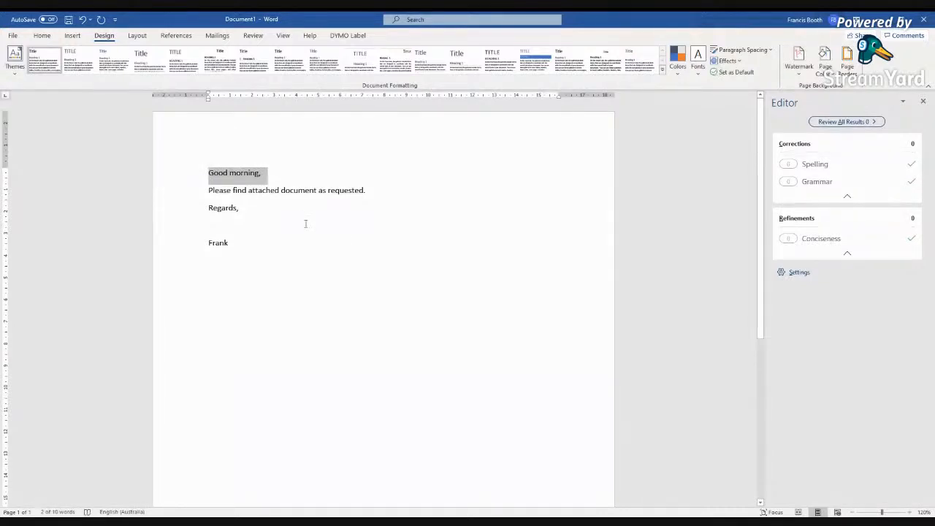
click(398, 267)
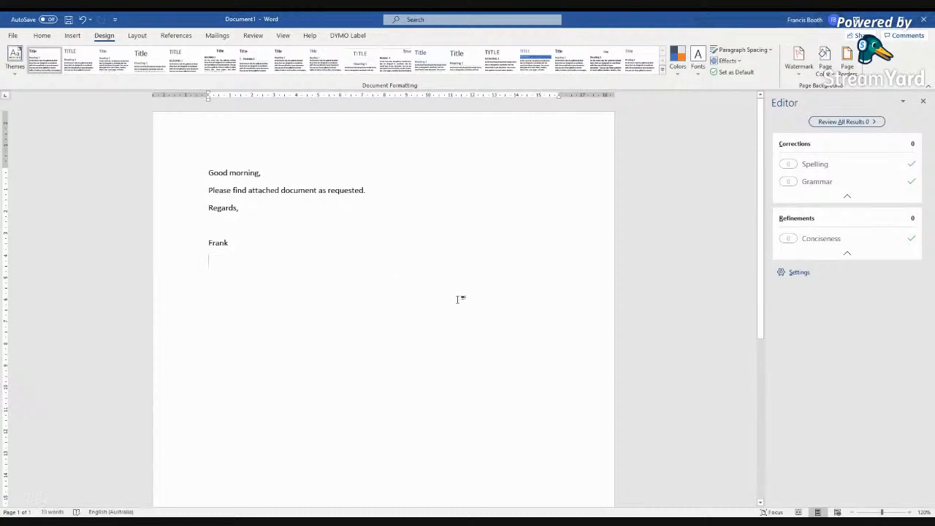
Add an AutoCorrect entry that replaces "gm" with the copied text "Good morning," and accept the options.
click(794, 272)
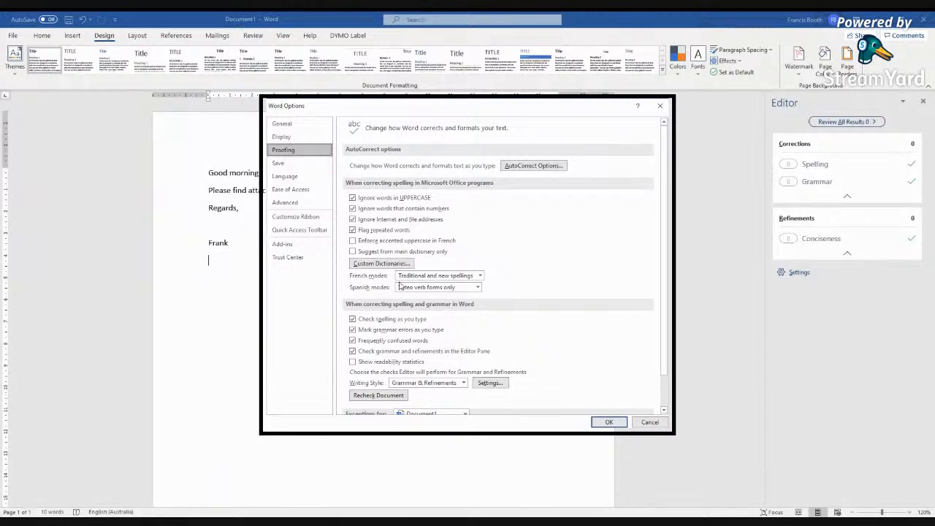
click(549, 168)
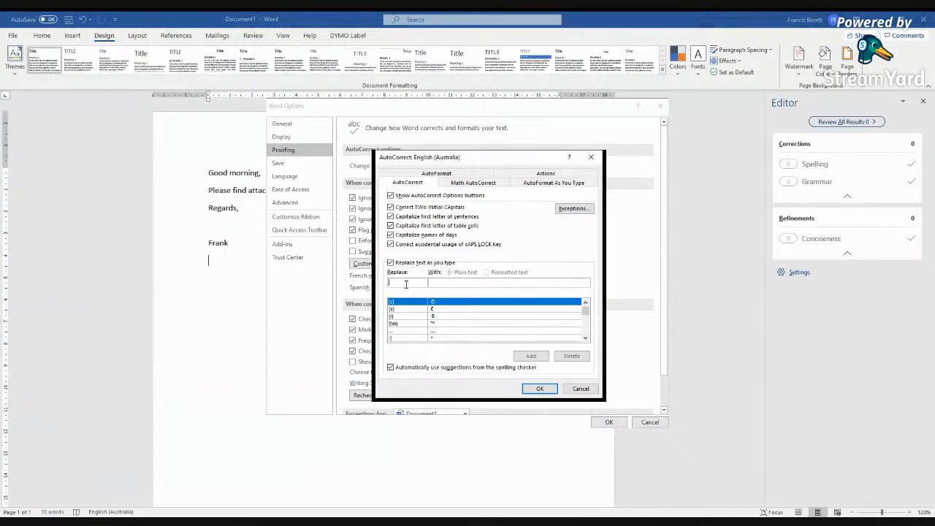
text(gm)
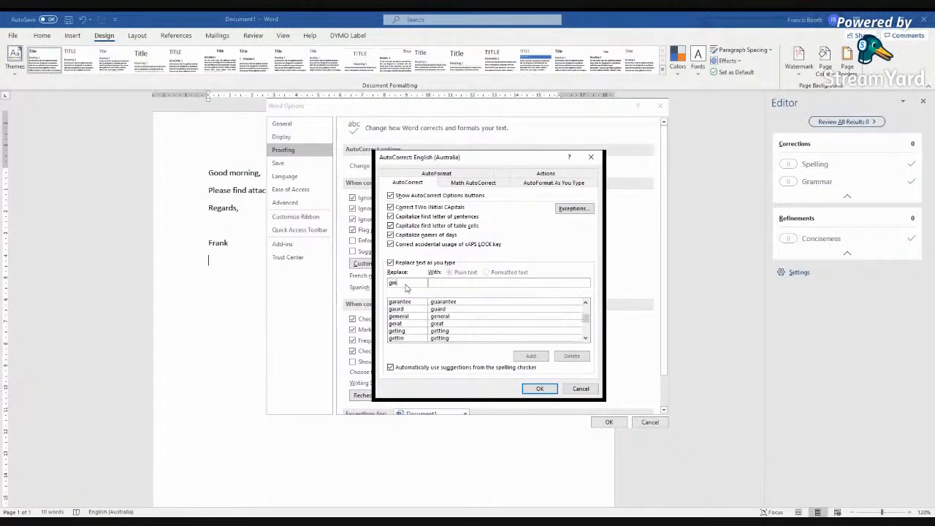
key(ctrl+v)
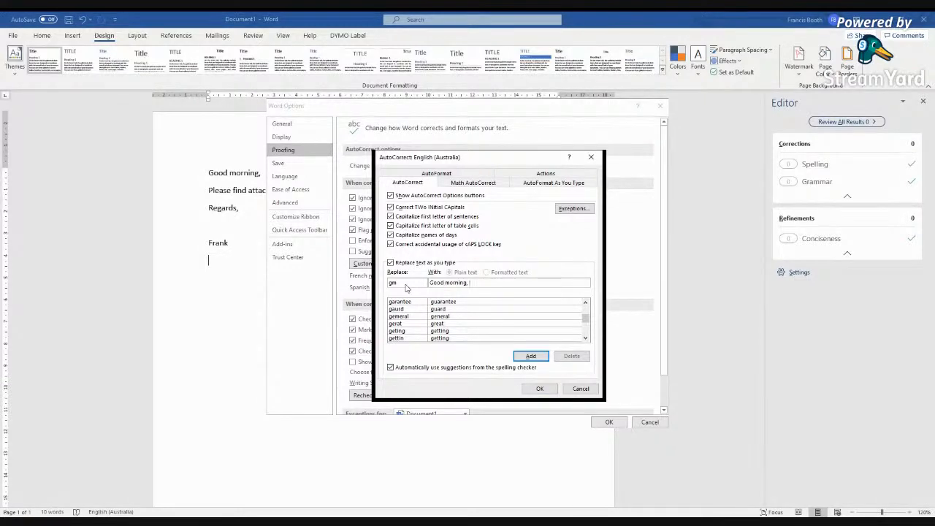
click(531, 356)
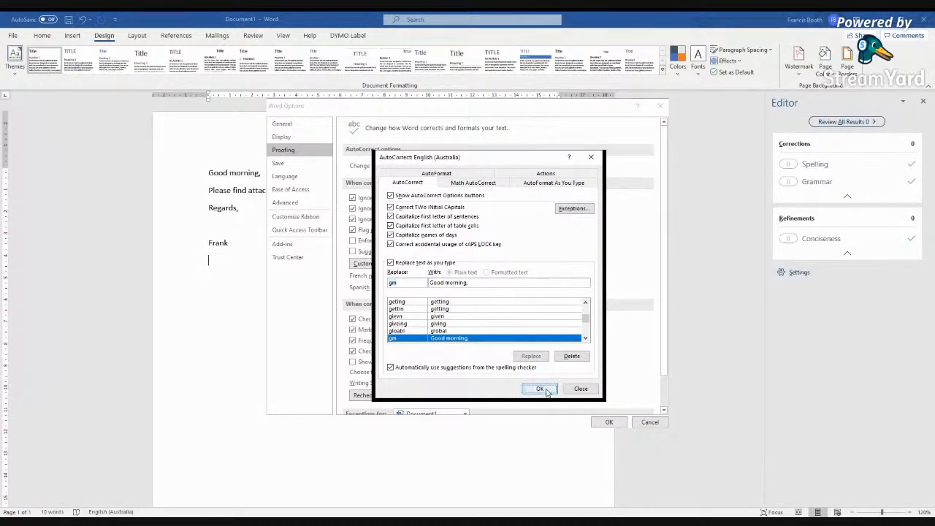
click(539, 389)
click(609, 423)
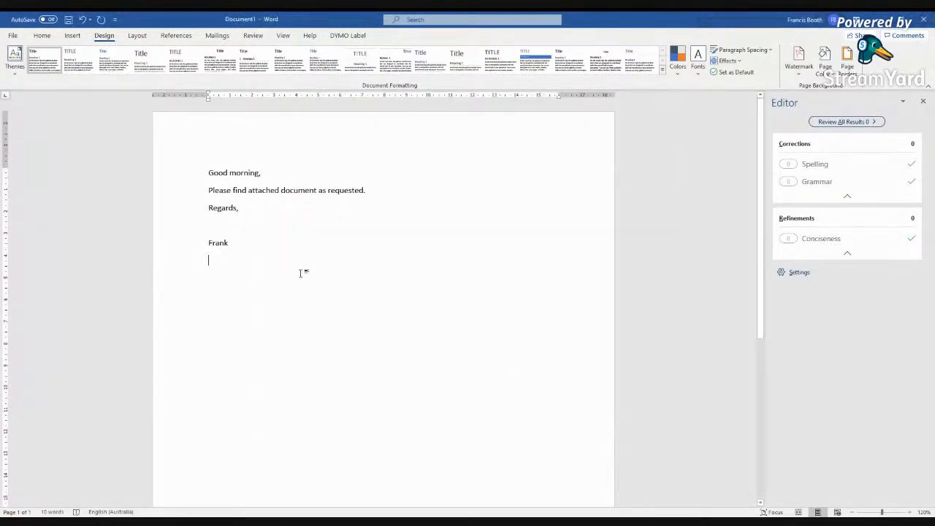
Test the "gm" shortcut on a new line below the signature and start new lines under it.
click(280, 304)
key(Return)
text(gm)
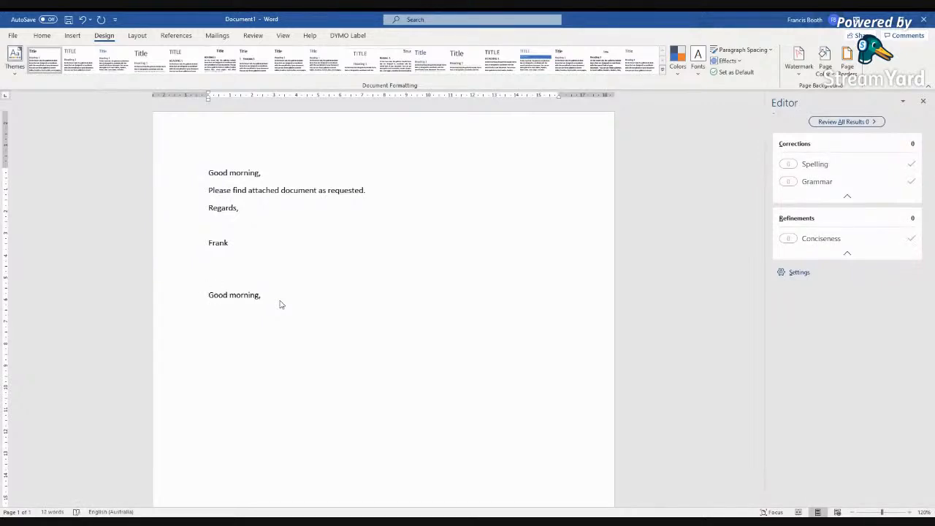
key(Return)
key(Return)
Copy "Please find attached document as requested." from the message and add it as the AutoCorrect replacement for "pfa".
drag(373, 190, 205, 193)
key(ctrl+c)
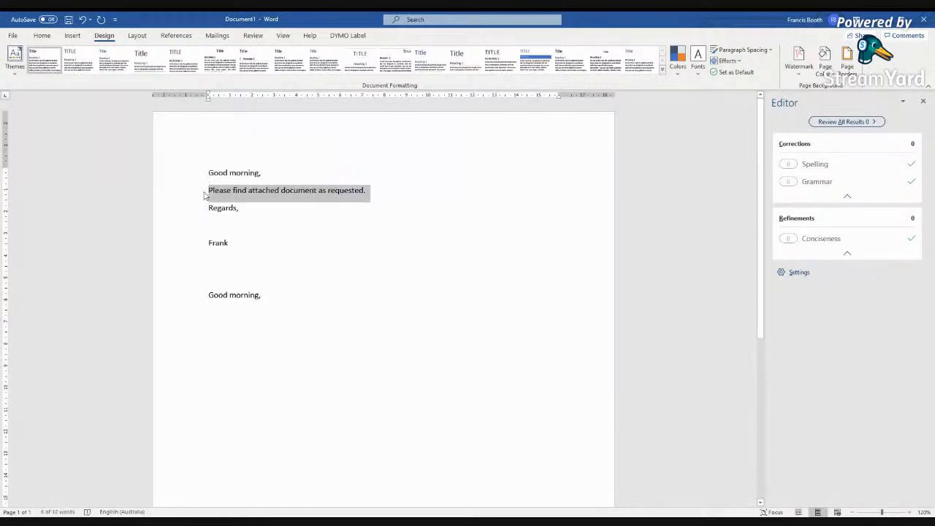
click(539, 242)
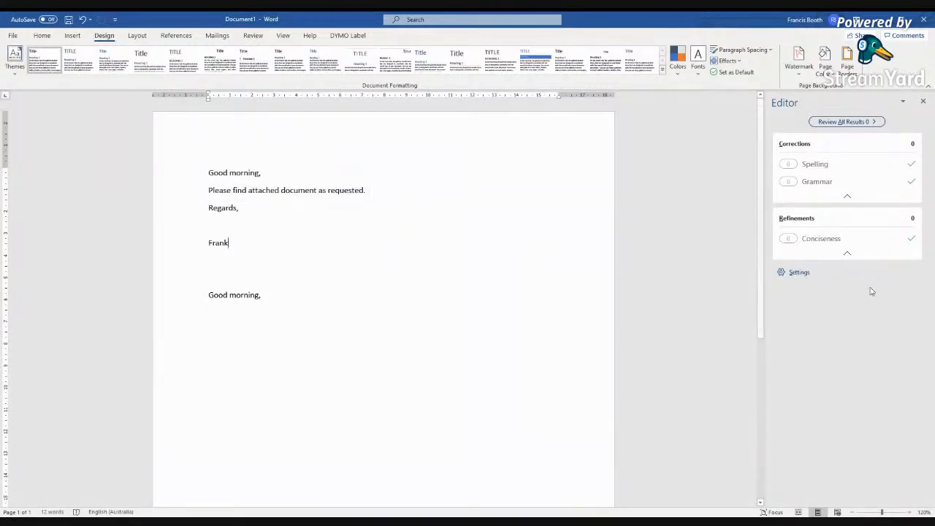
click(797, 272)
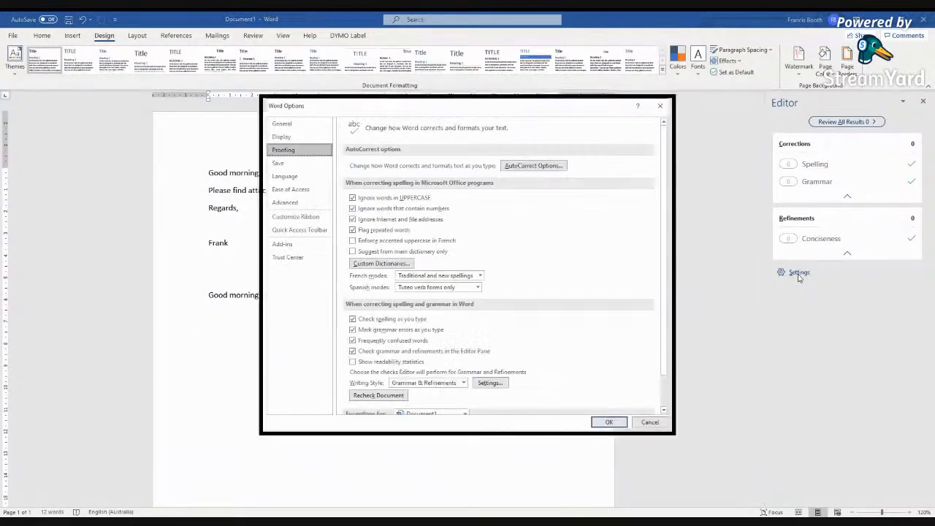
click(531, 166)
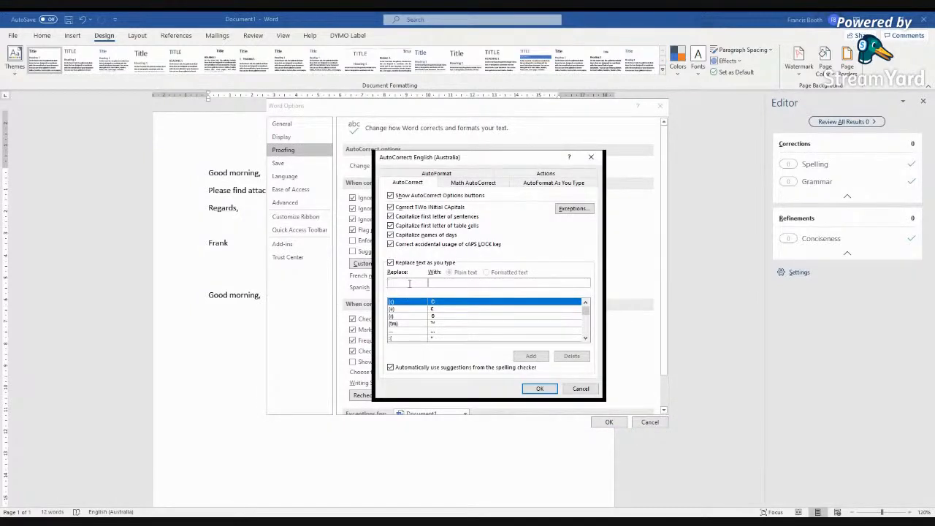
text(pfa)
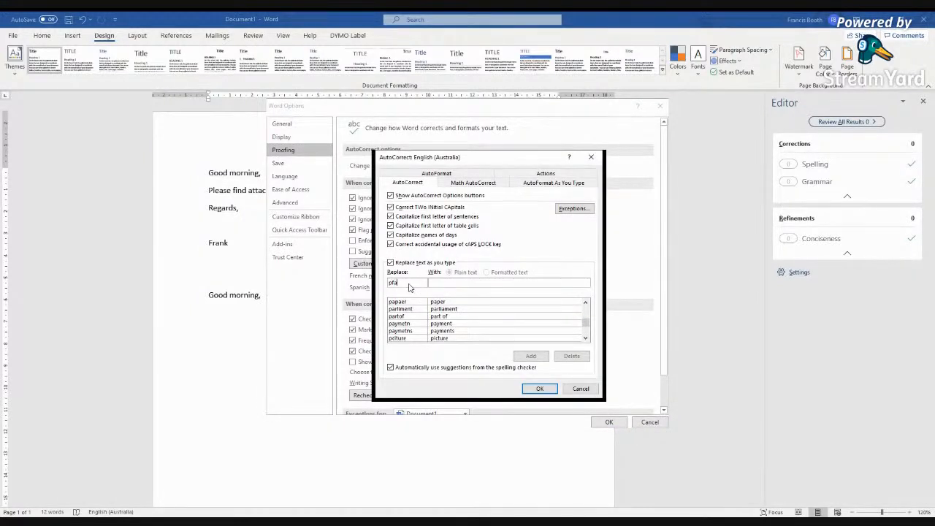
key(Tab)
key(ctrl+v)
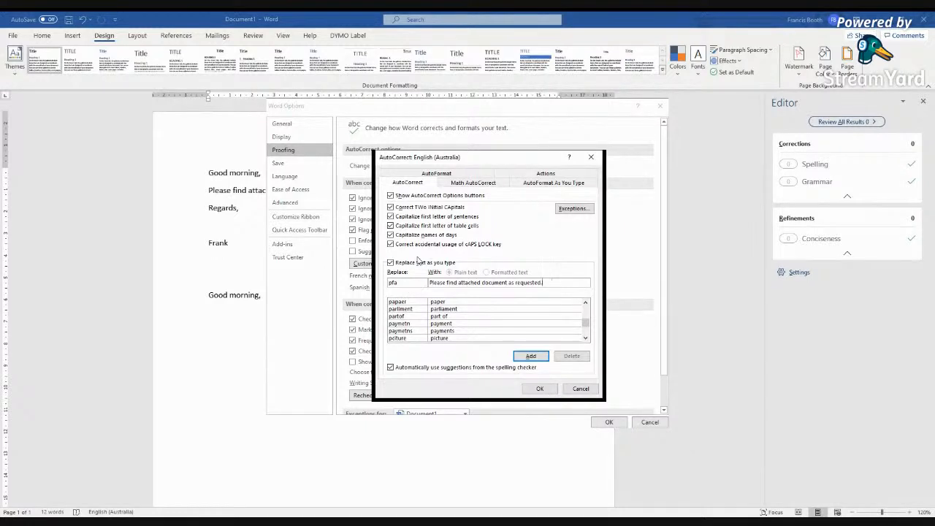
click(531, 355)
click(541, 391)
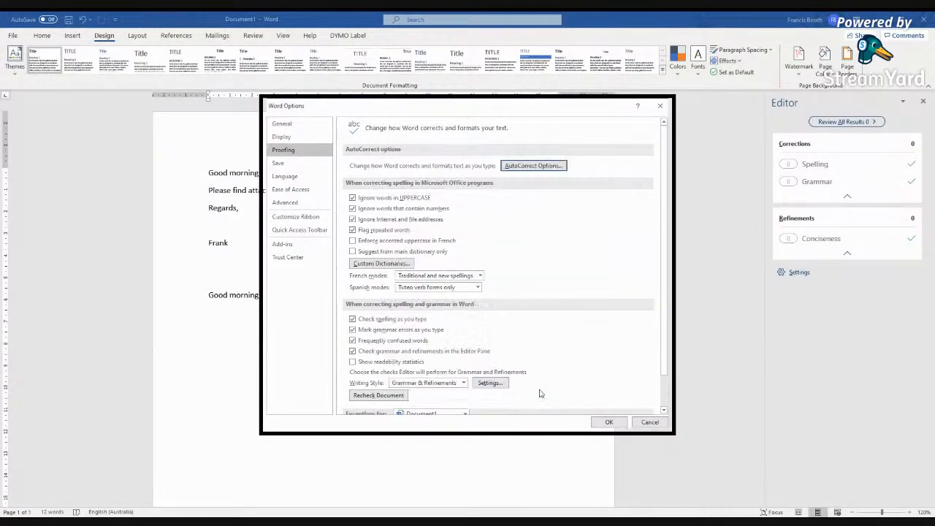
click(608, 424)
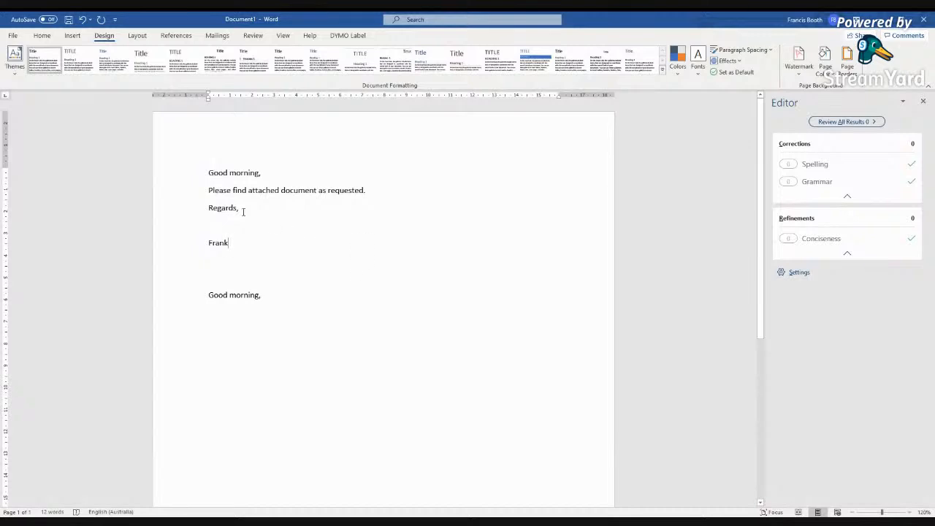
Add an AutoCorrect entry that replaces "rg" with the message's closing "Regards," as plain text, and accept the options.
drag(209, 207, 241, 210)
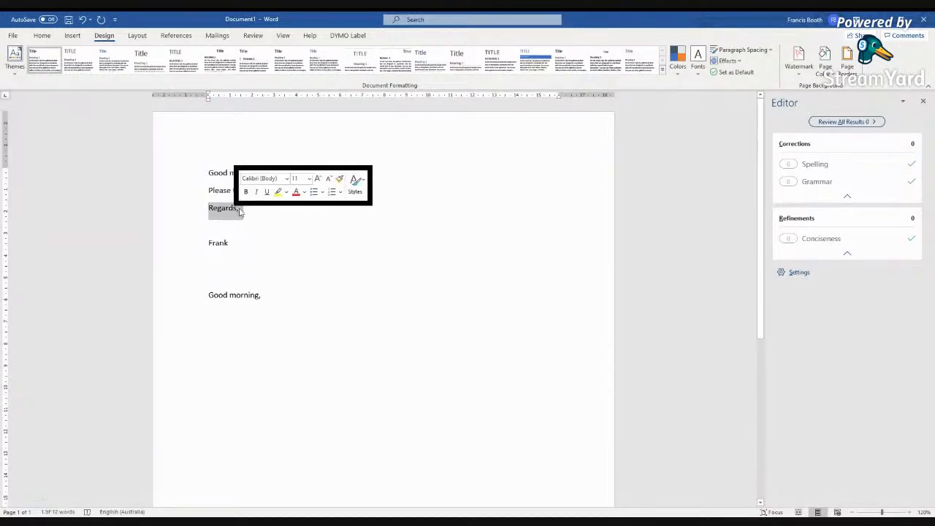
click(799, 275)
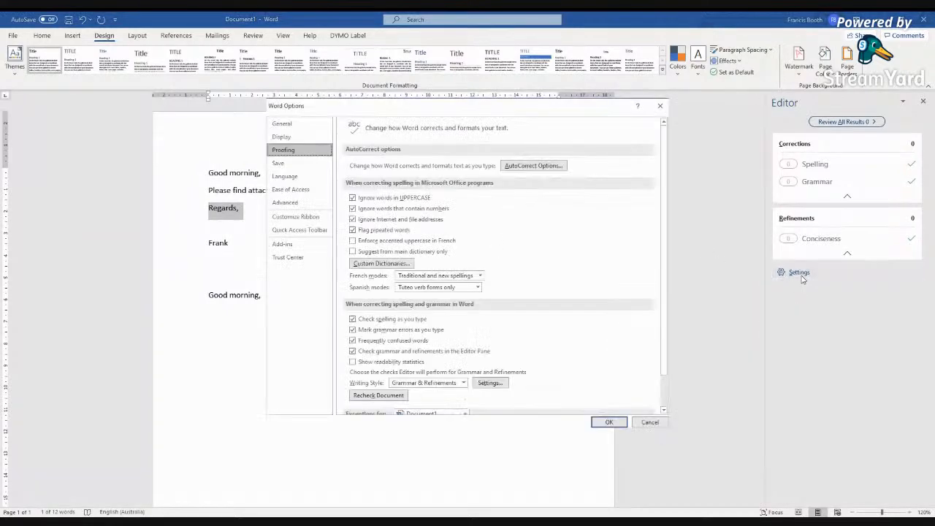
click(515, 165)
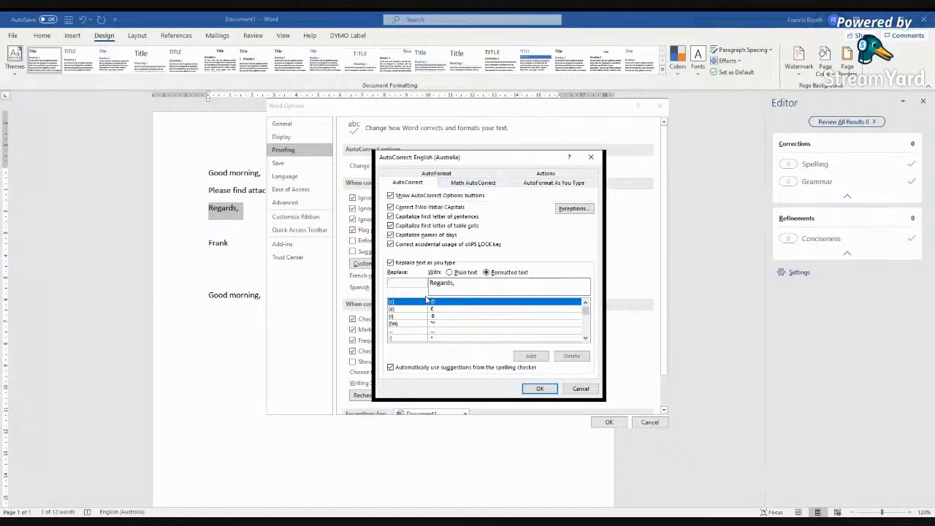
text(rg)
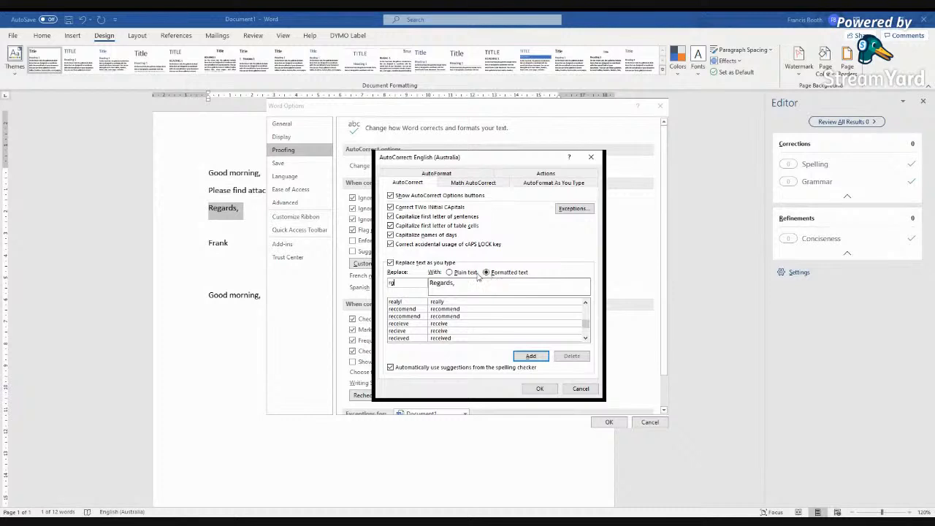
scroll(466, 296, down, 1)
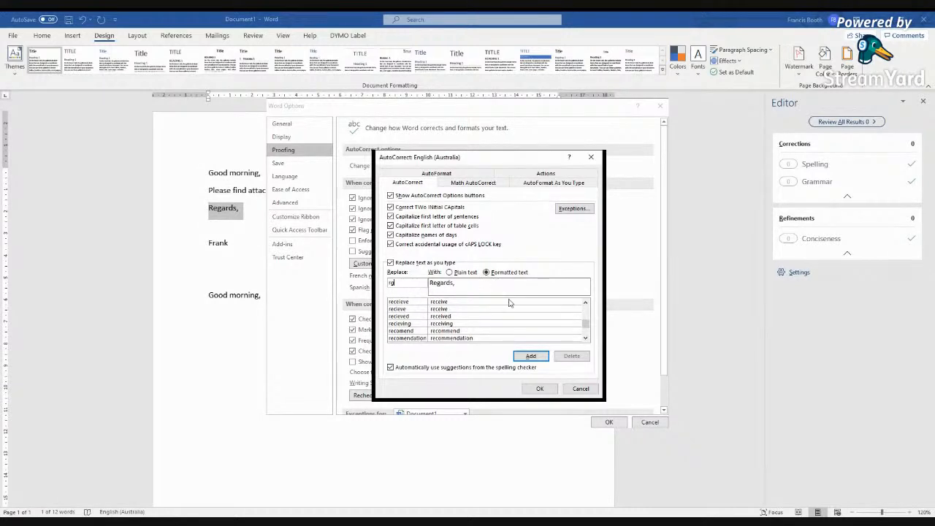
click(449, 272)
click(476, 284)
key(BackSpace)
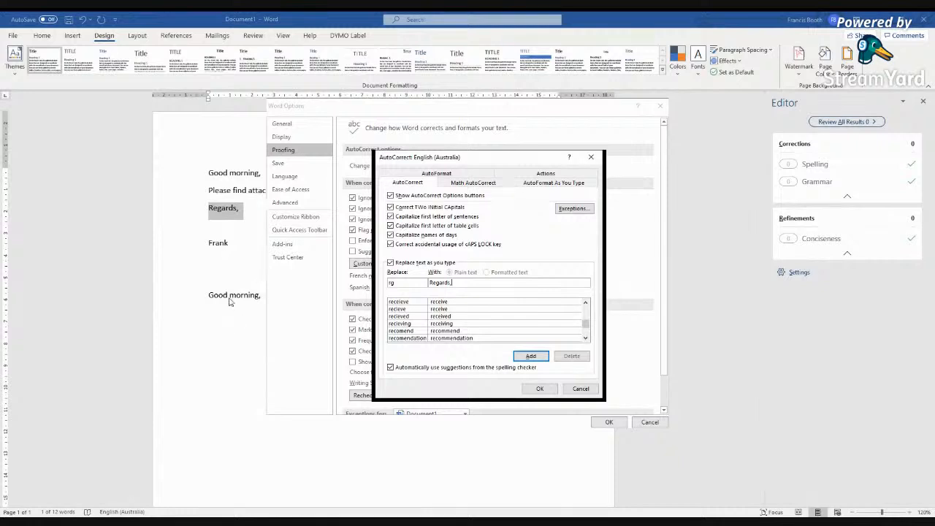
click(531, 356)
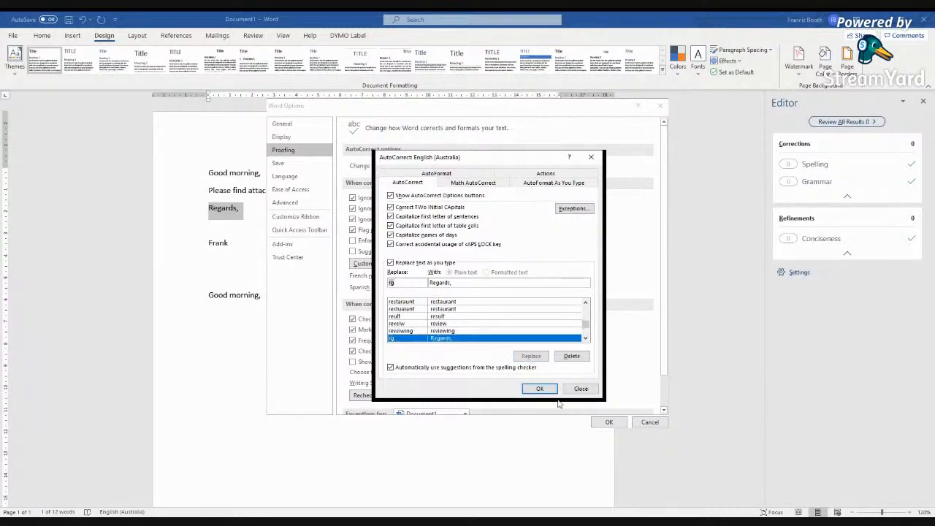
click(546, 391)
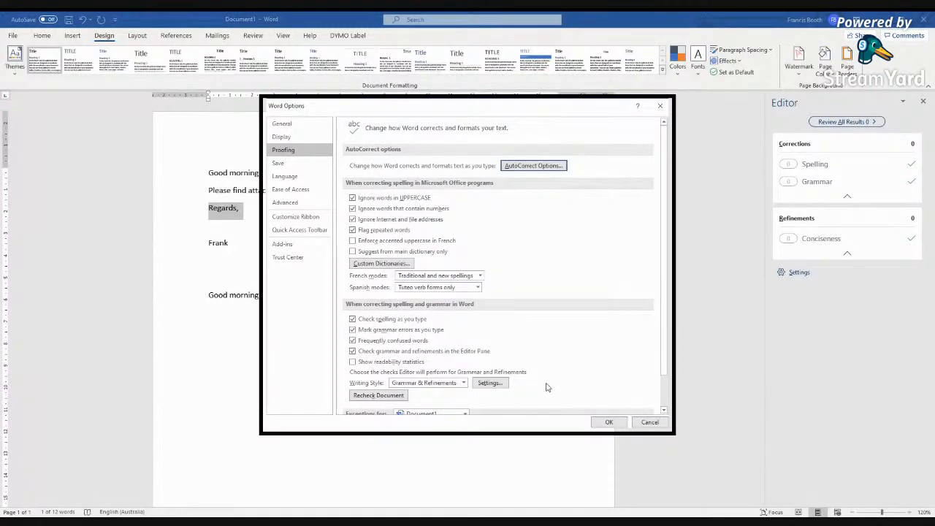
click(607, 423)
Replace the second greeting line with a full message built from the "gm", "pfa" and "rg" shortcuts on separate lines, signed with the sender's first name.
click(295, 330)
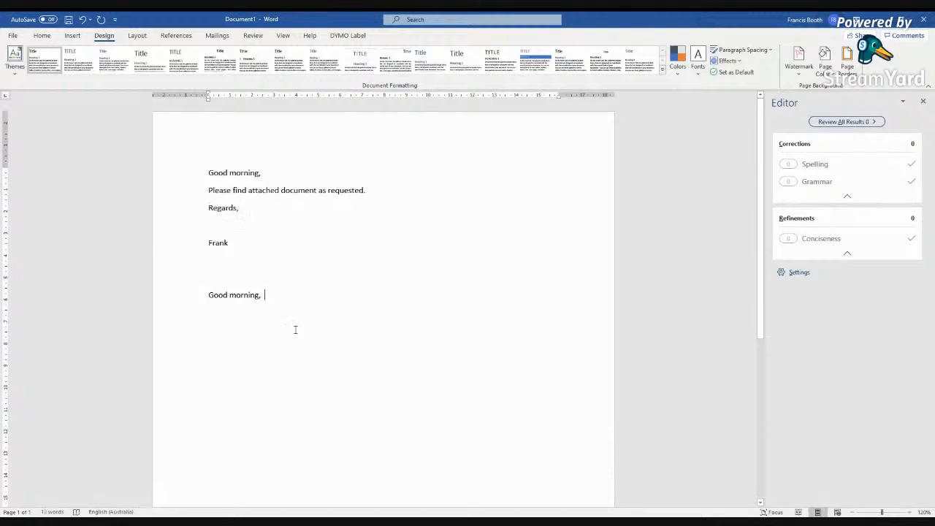
drag(285, 295, 199, 295)
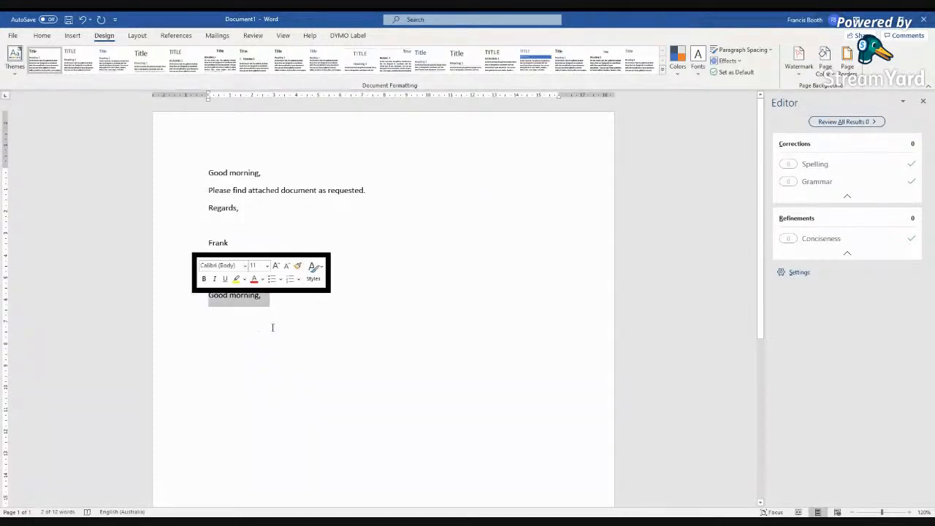
text(gm)
key(Return)
key(BackSpace)
key(BackSpace)
text(m)
key(Return)
text(pf)
key(Return)
text(rg )
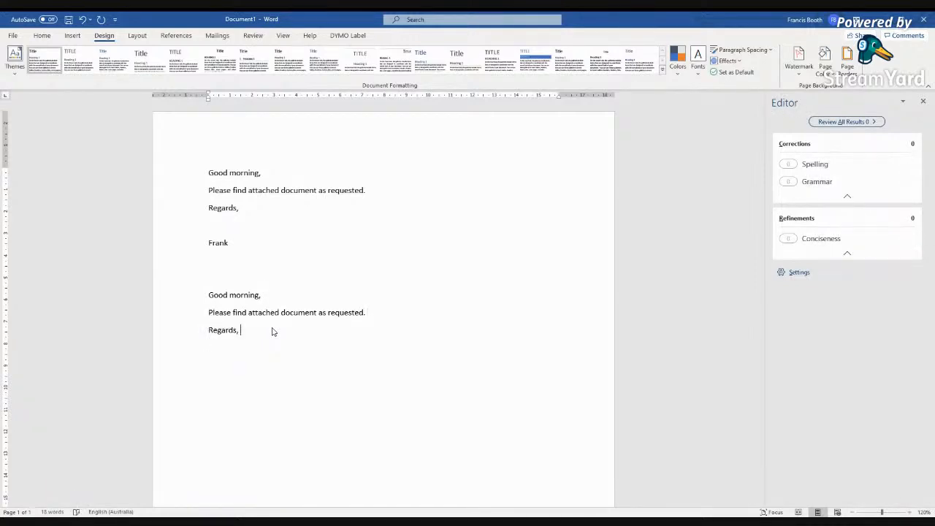
text(Frank)
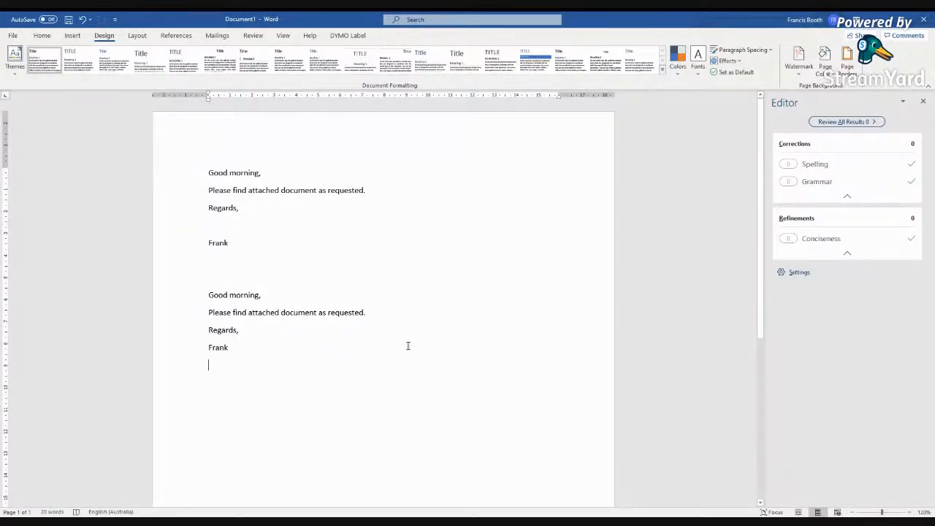
Add an AutoCorrect entry that replaces "eg" with the entire second message as formatted text, and accept the options.
drag(241, 357, 187, 295)
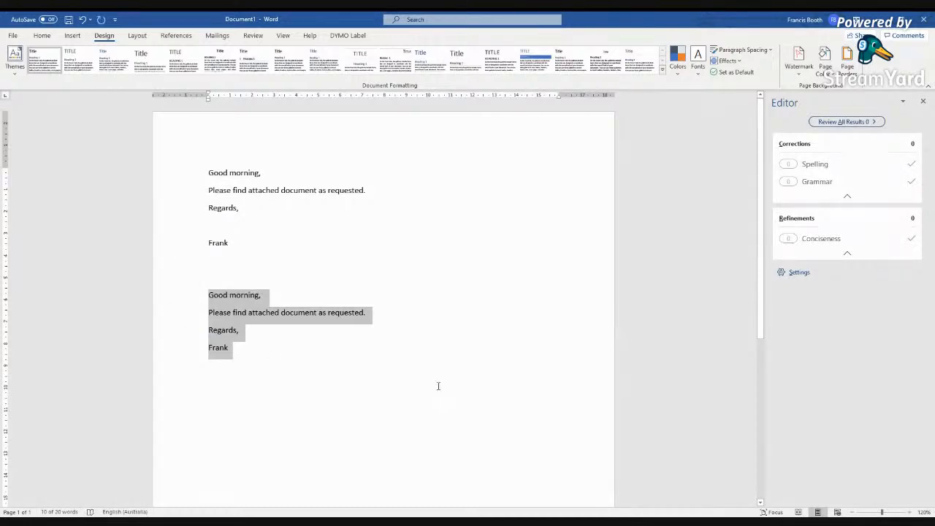
click(795, 273)
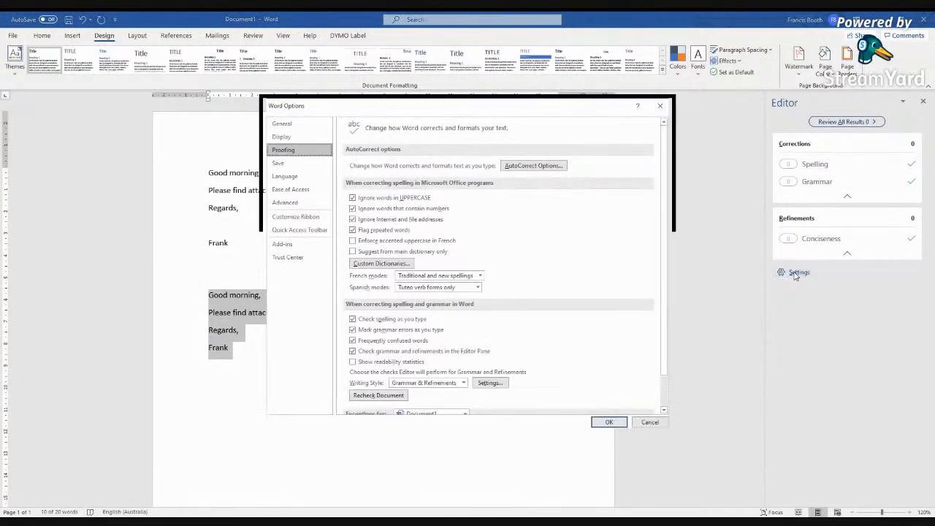
click(533, 165)
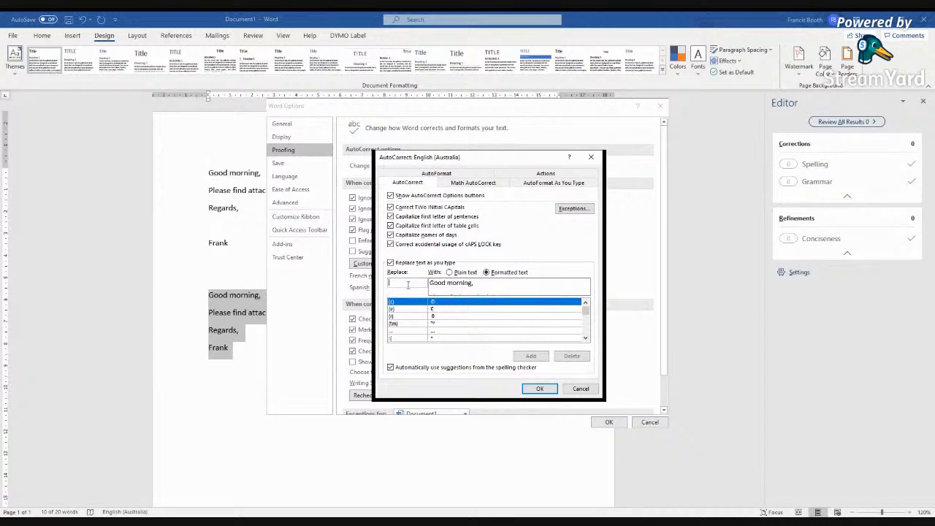
text(eg)
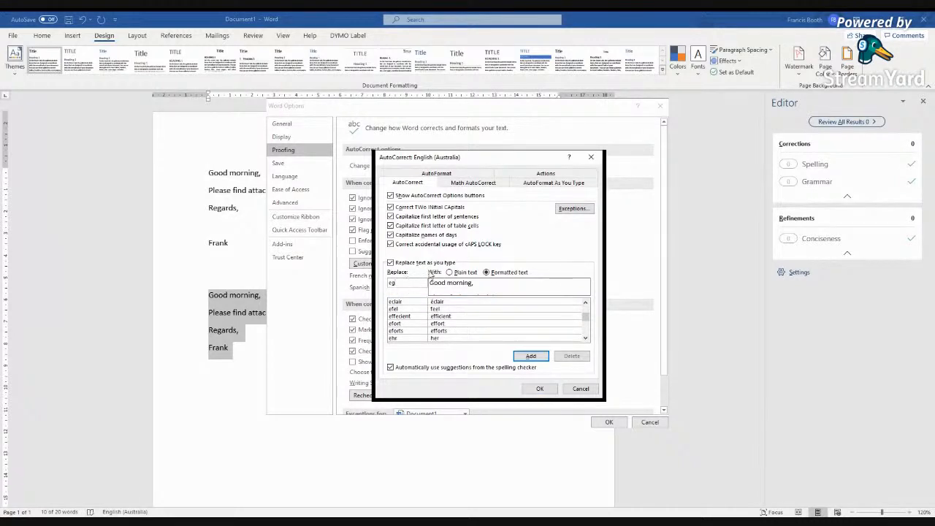
click(531, 356)
click(540, 388)
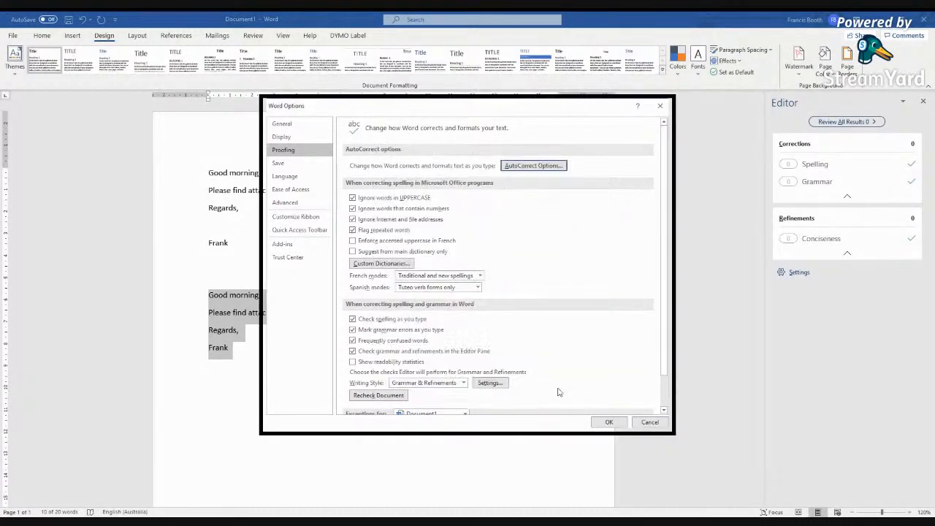
click(609, 421)
Test the "eg" shortcut on a new line below the second message and highlight the expanded text.
click(367, 401)
text(eg)
key(Return)
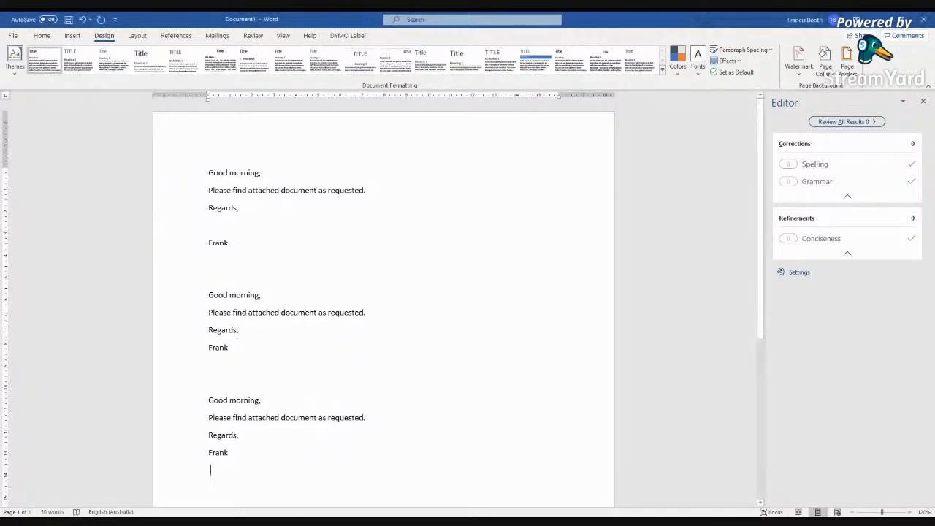
drag(210, 401, 299, 438)
click(243, 454)
drag(209, 451, 202, 398)
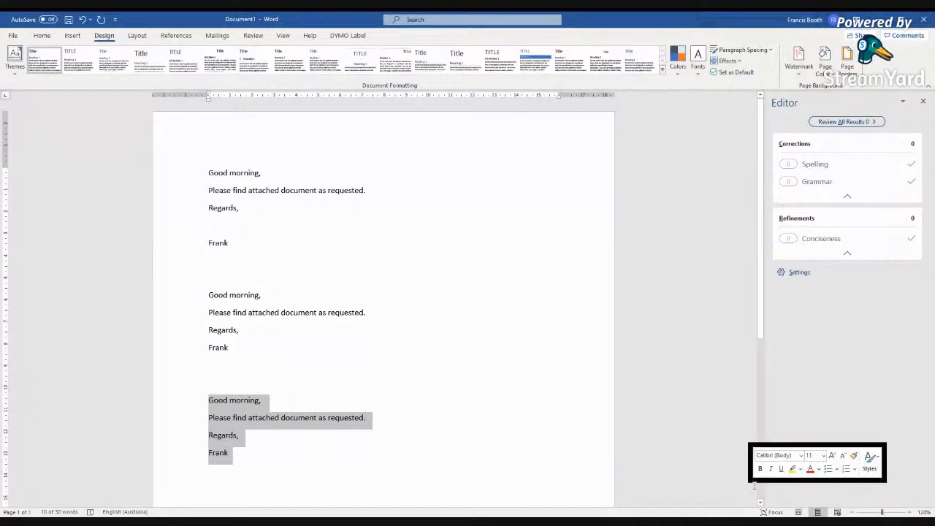
click(594, 476)
text(Reselling Blog: www.thrifter.me)
key(Return)
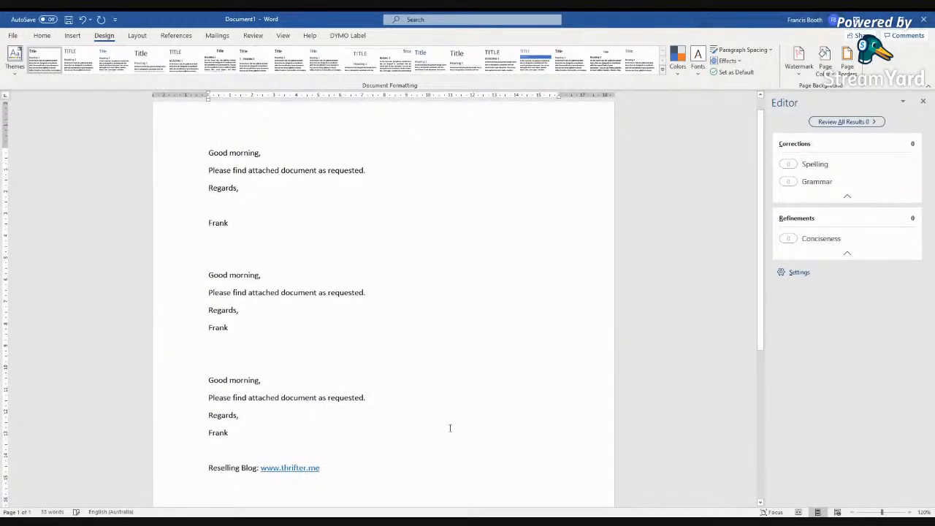
drag(227, 432, 203, 380)
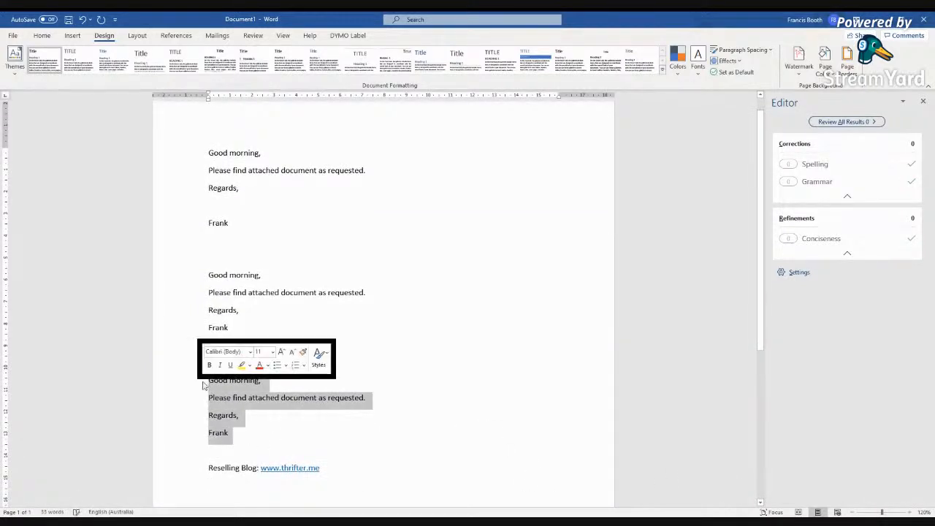
click(754, 485)
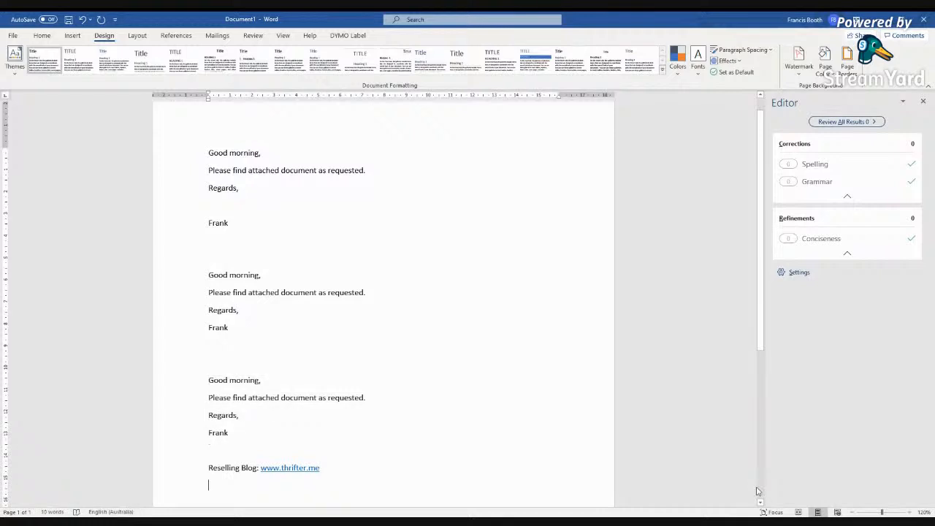
Add the PayPal tip request sentence and the line "Todays Random Stats: eBay Today Sales = 7 Items Listed = 8" below the blog line.
text(Should you wish to leave a $$$ tip for future time saved and therefore dollars earned, you can do so at: PayPal.Me/thrifterdotme)
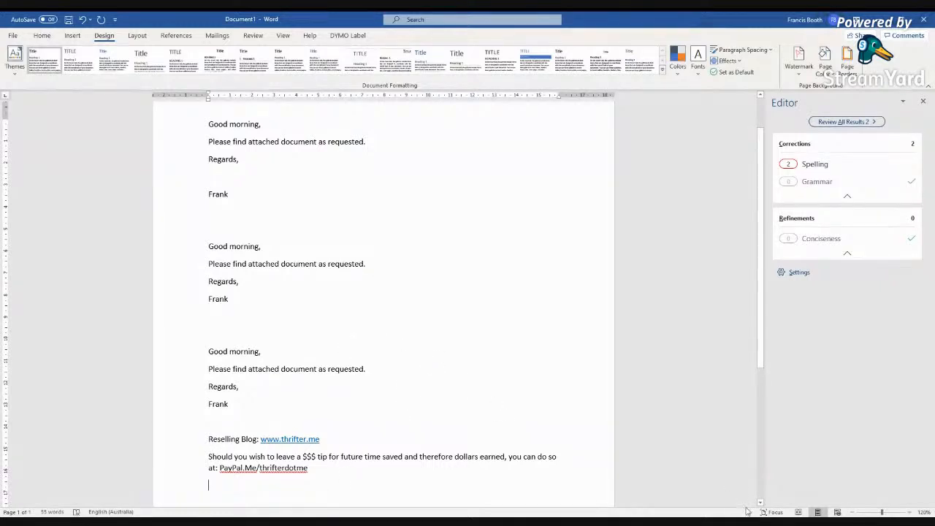
text(Todays Random Stats:)
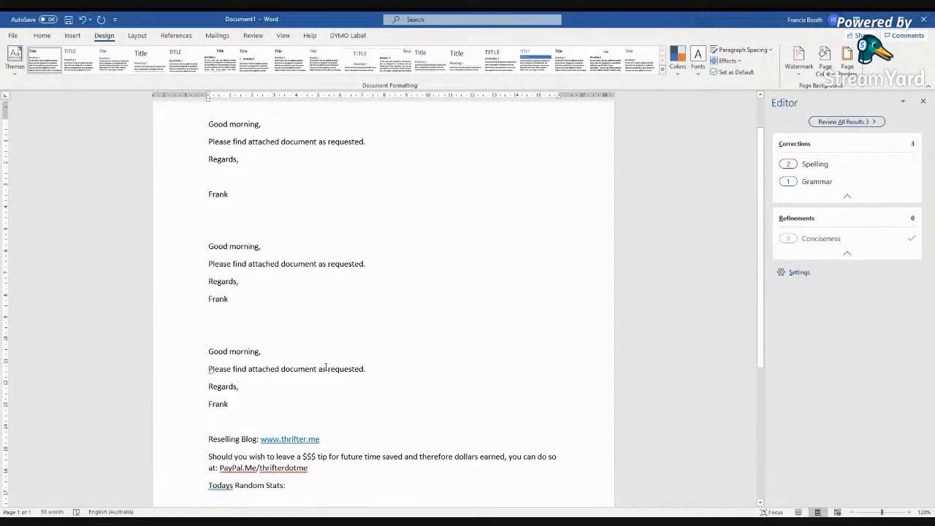
text(eBay Today Sales = 7)
text(Items Listed = 8)
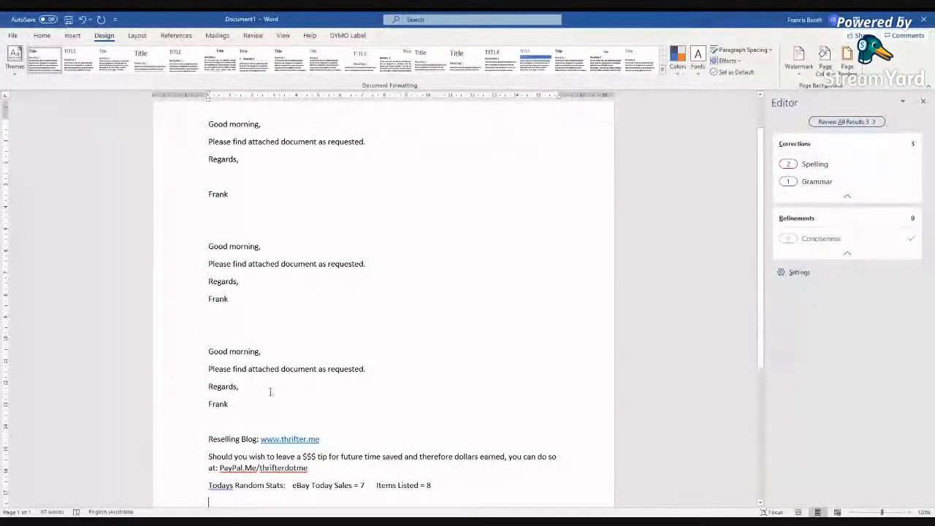
Add "This item is preowned but overall in good condition." and "Please see the listing photos as they form part of the item(s) condition description." on separate lines.
scroll(327, 370, down, 3)
key(Return)
key(Return)
text(Ihis item is preowned but overall in good condition.)
key(Return)
text(Please see the listing photos as they form part of the item(s) condition description.)
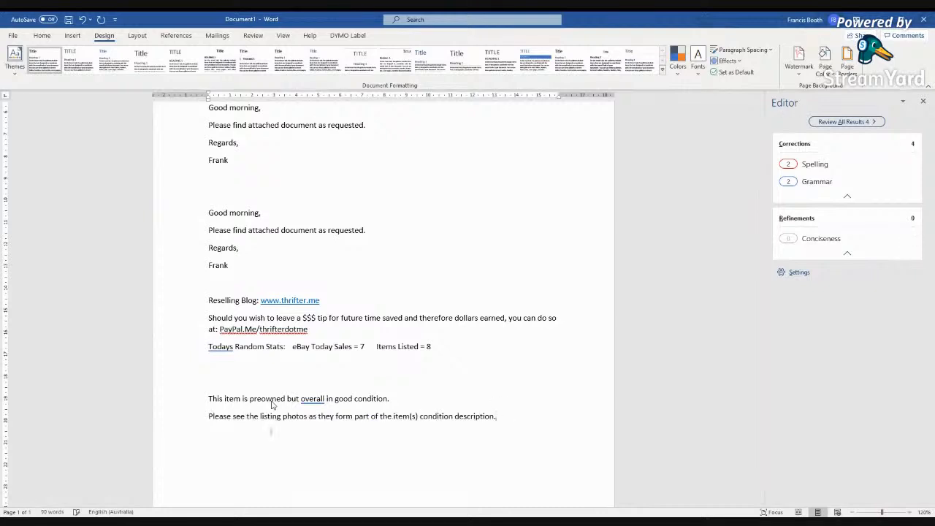
Add the lines "This item is new still sealed with original factory packaging." and "This item is new with tags.".
key(Return)
text(This item is new still sealed with original factory packaging.)
key(Return)
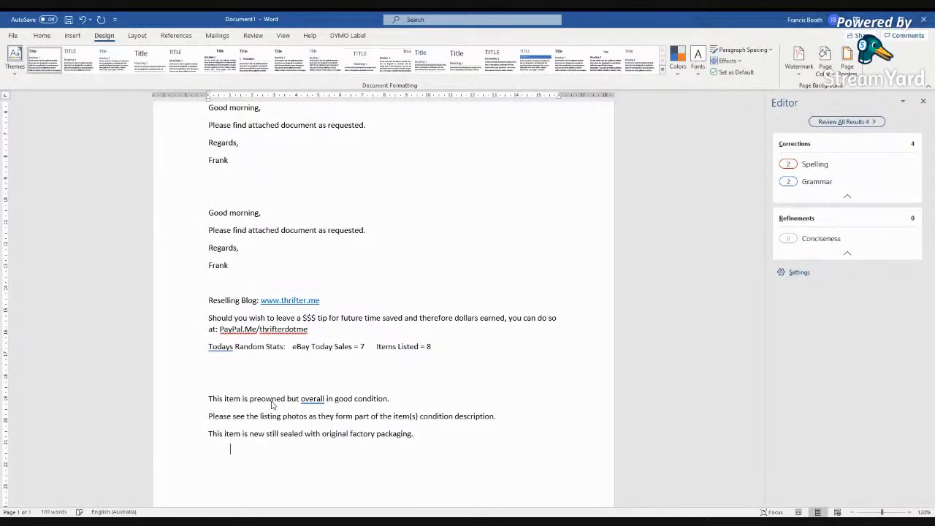
text([)
text(his item is new with tags.)
key(Return)
Add the line "Please note that there is a minor fault being: XXXXXXXXX. This is visibly shown in photo(s): X".
text([)
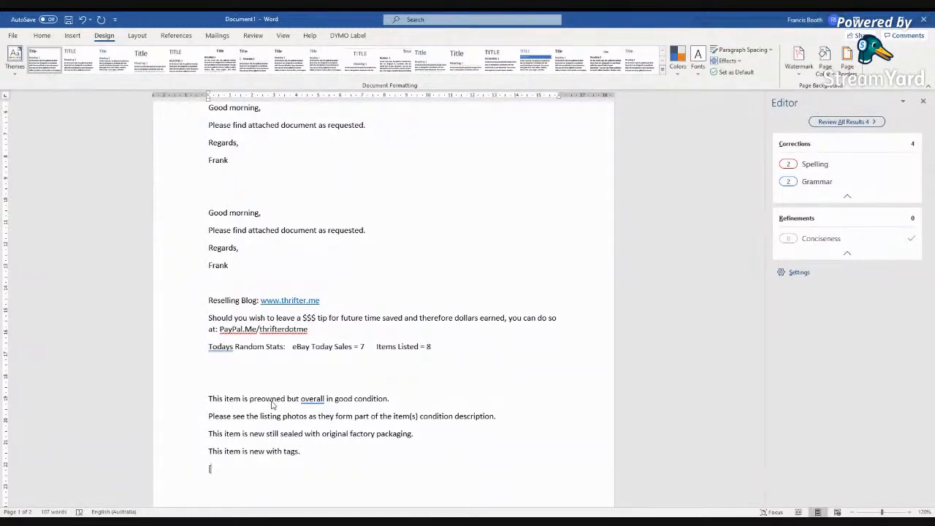
key(BackSpace)
text(Please note that there is a minor fault being: XXXXXXXXX. This is visibly shown in photo(s): X)
key(Return)
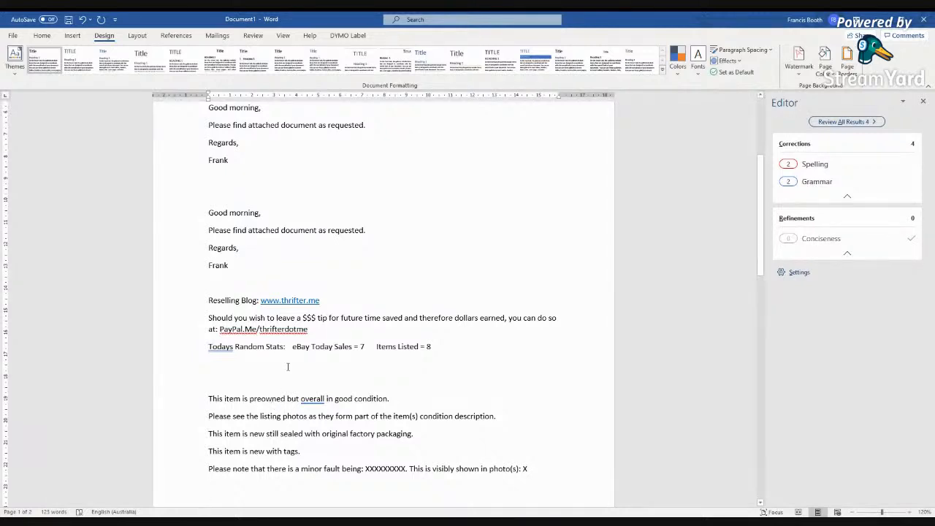
Review the item condition phrases and the expanded messages throughout the document.
scroll(278, 402, down, 2)
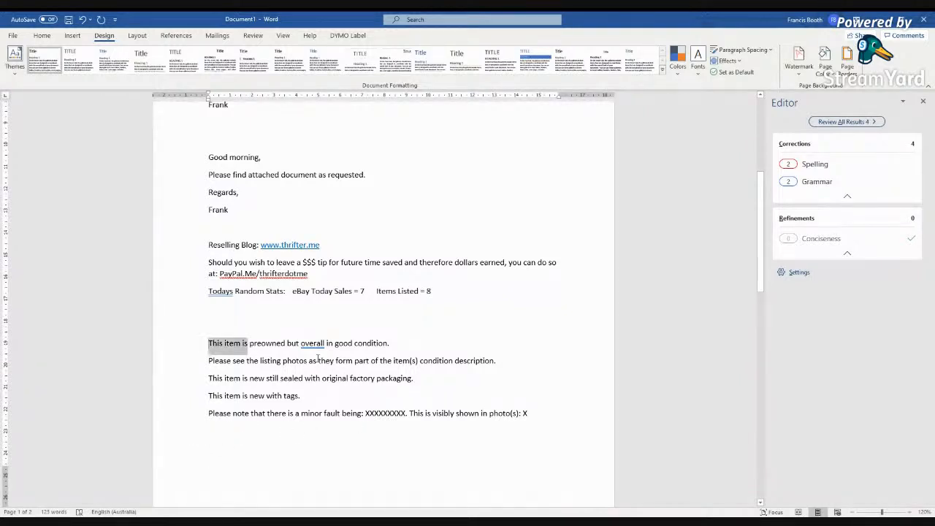
drag(209, 342, 486, 417)
click(385, 446)
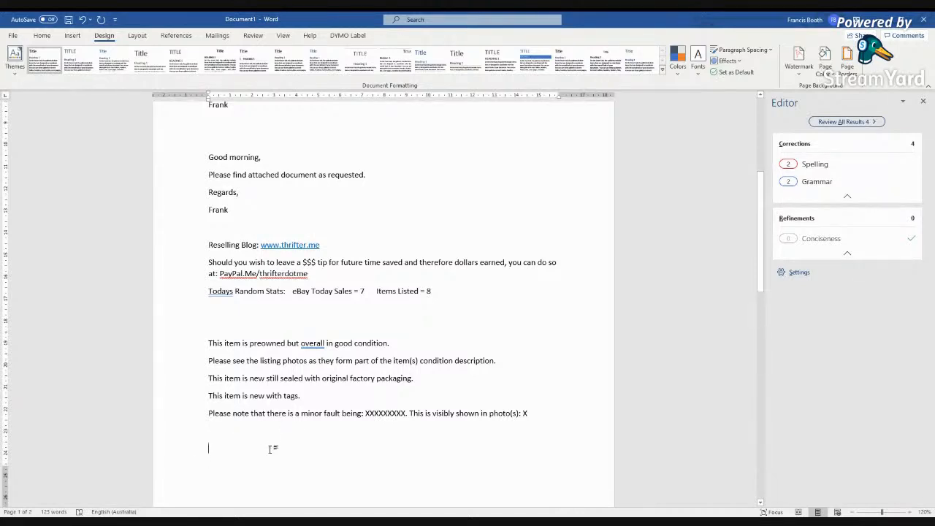
scroll(268, 452, up, 1)
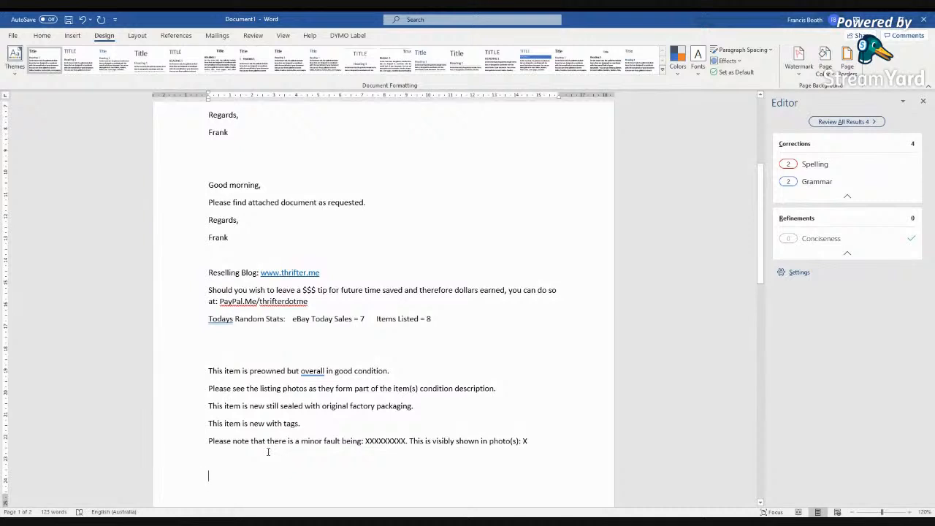
scroll(269, 451, up, 6)
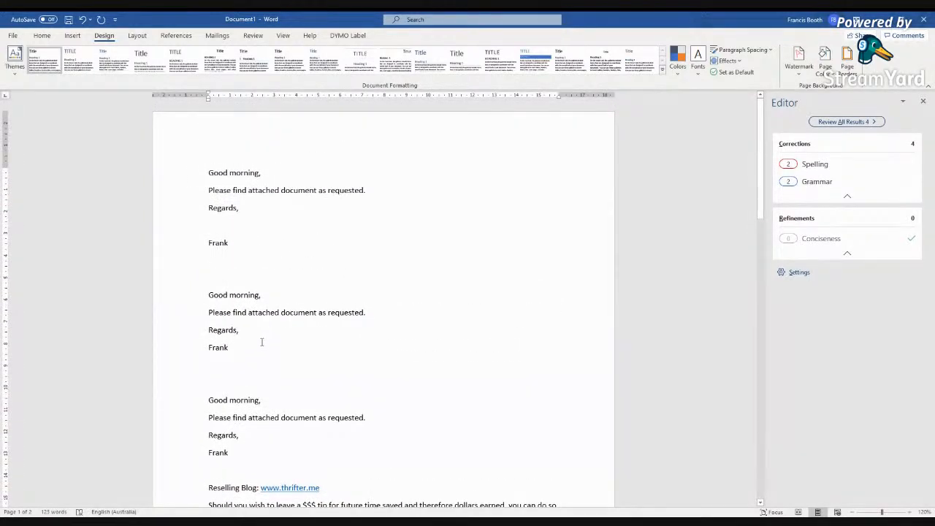
scroll(269, 338, down, 3)
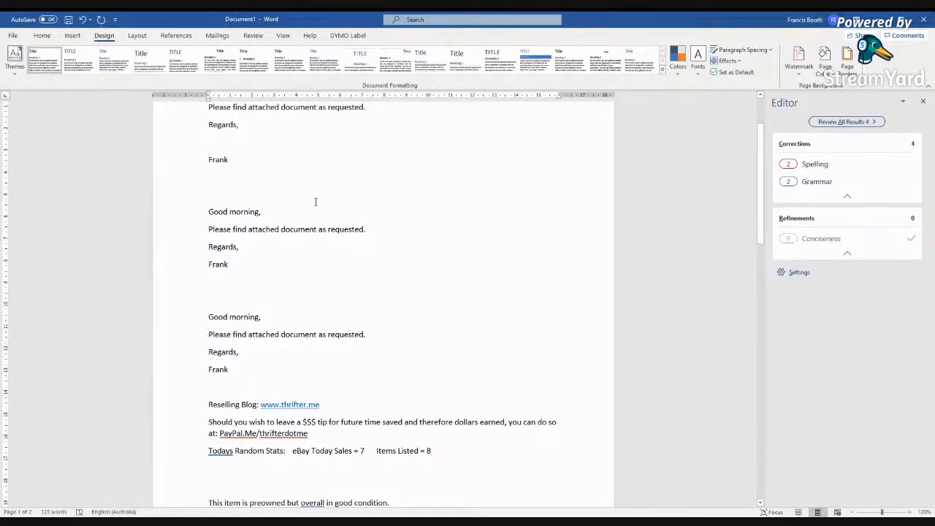
scroll(322, 288, up, 3)
drag(209, 172, 259, 255)
click(242, 277)
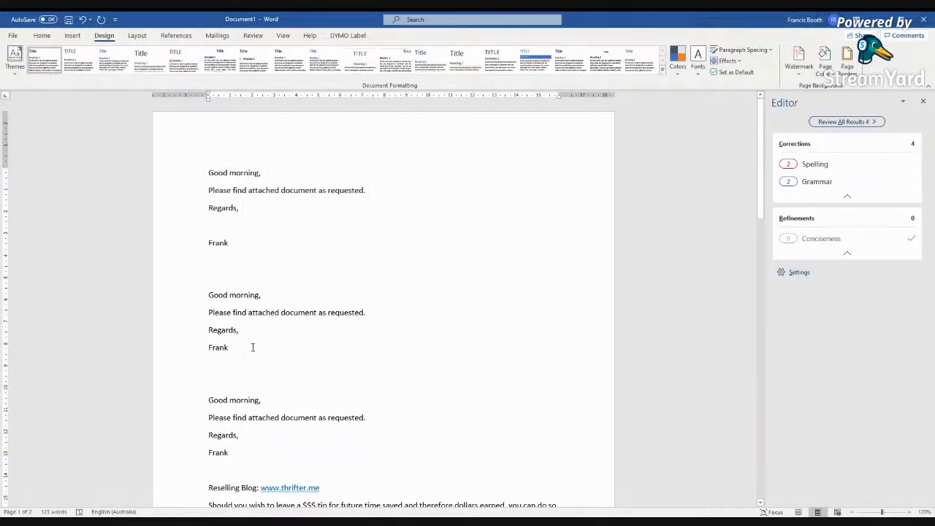
scroll(252, 348, down, 5)
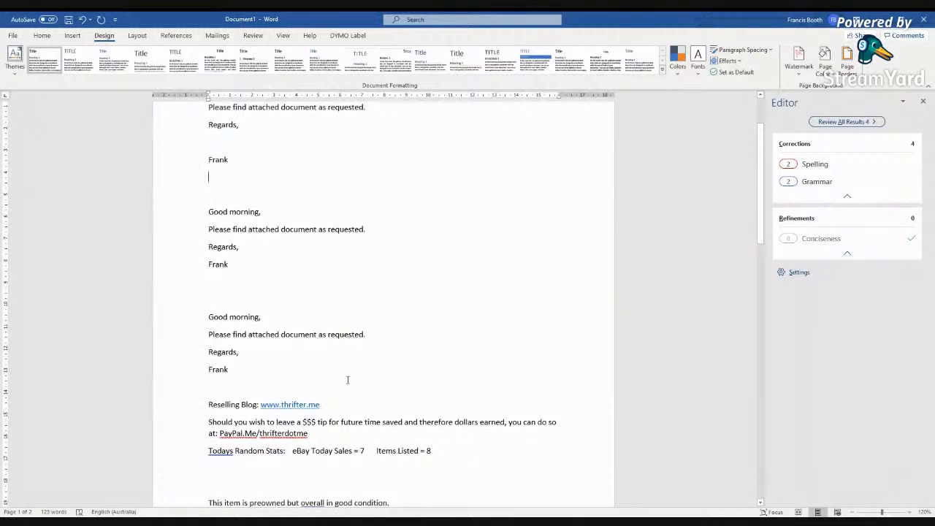